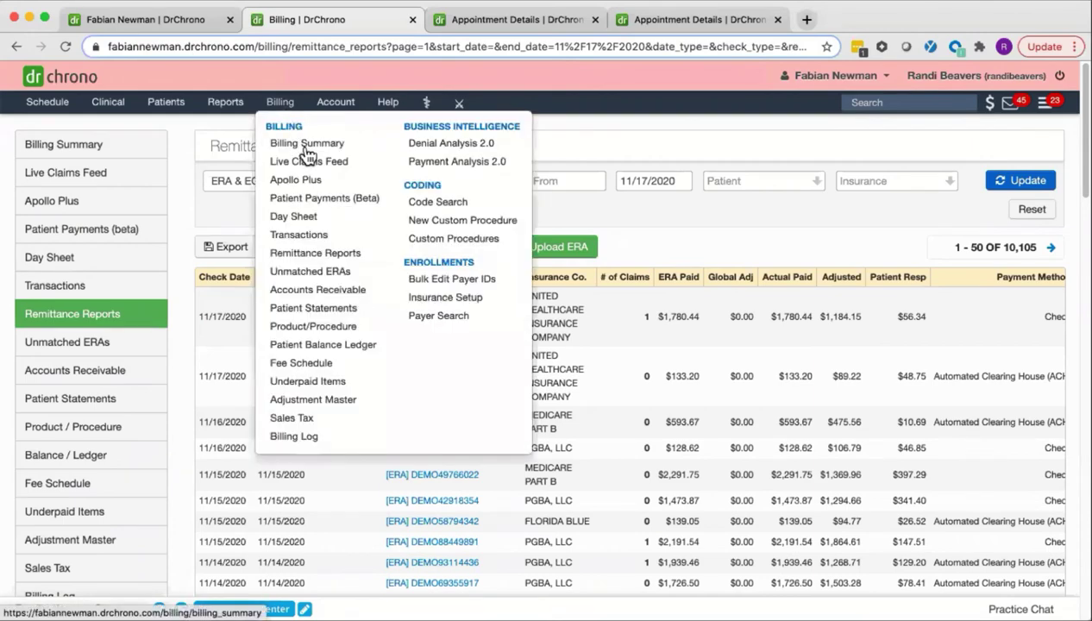
# Step: Reload Remittance Reports and show the ERA & EOB, ERA, and EOB type options
pyautogui.click(374, 261)
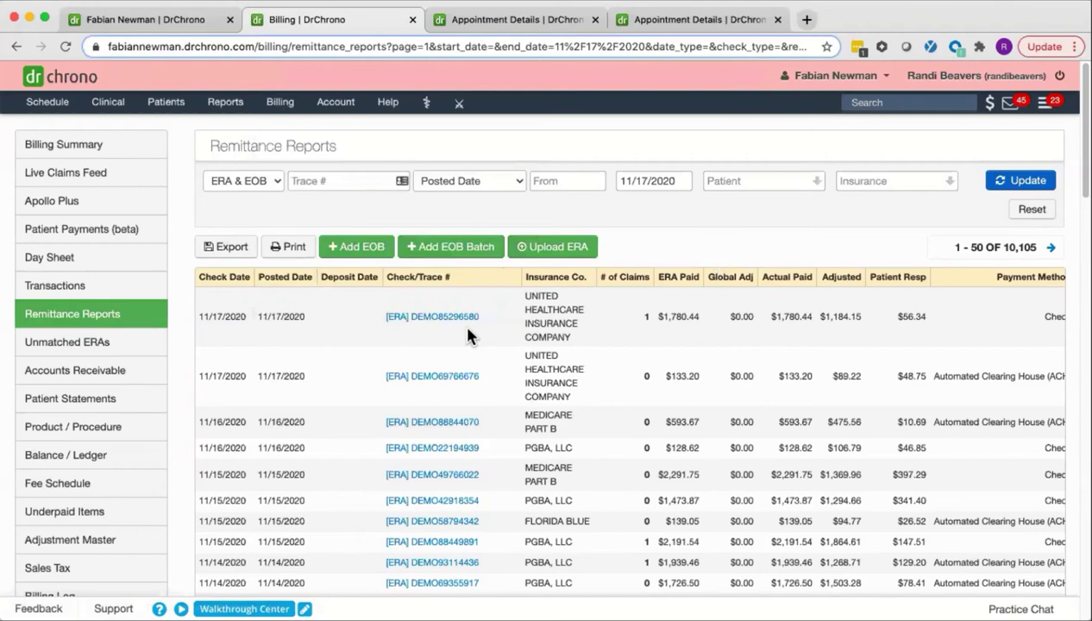
pyautogui.click(277, 183)
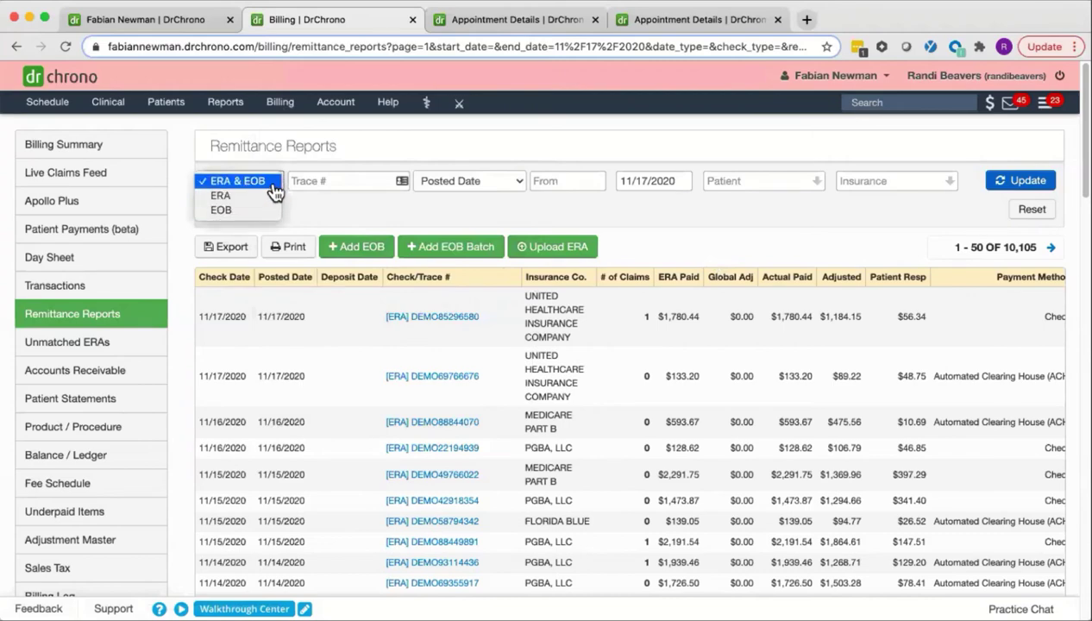
# Step: Close the type dropdown, leaving ERA & EOB selected
pyautogui.click(358, 217)
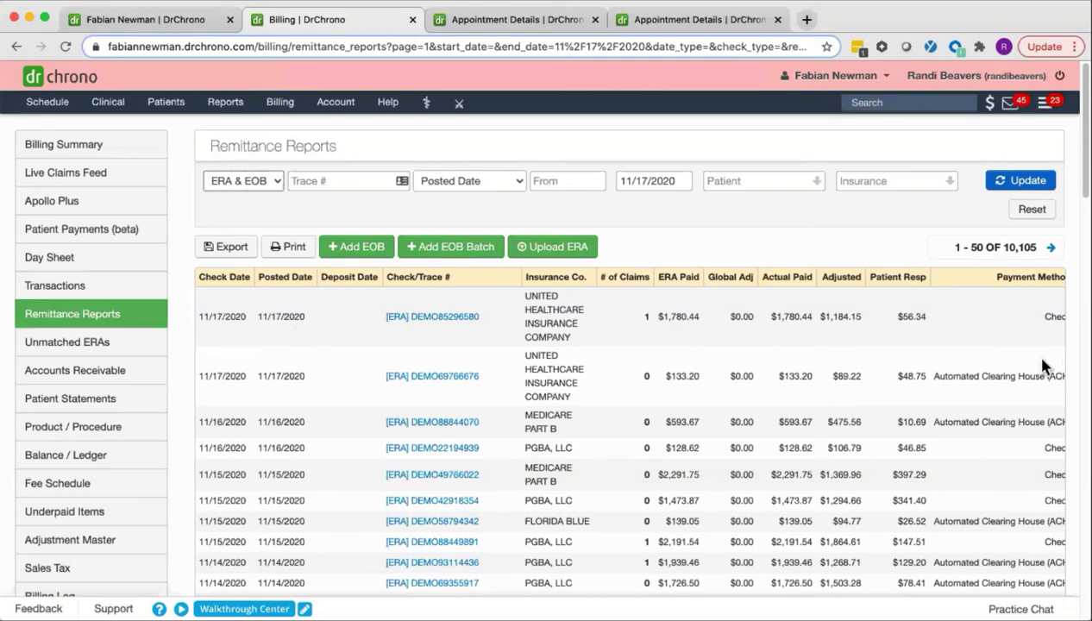
pyautogui.hscroll(3, 1038, 359)
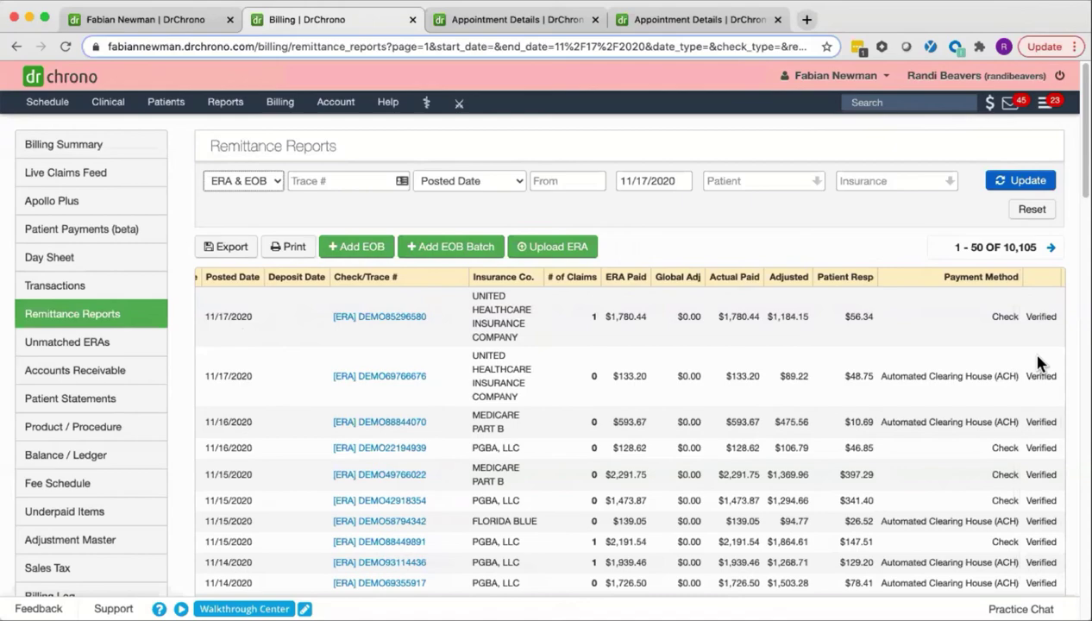
pyautogui.hscroll(2, 1038, 364)
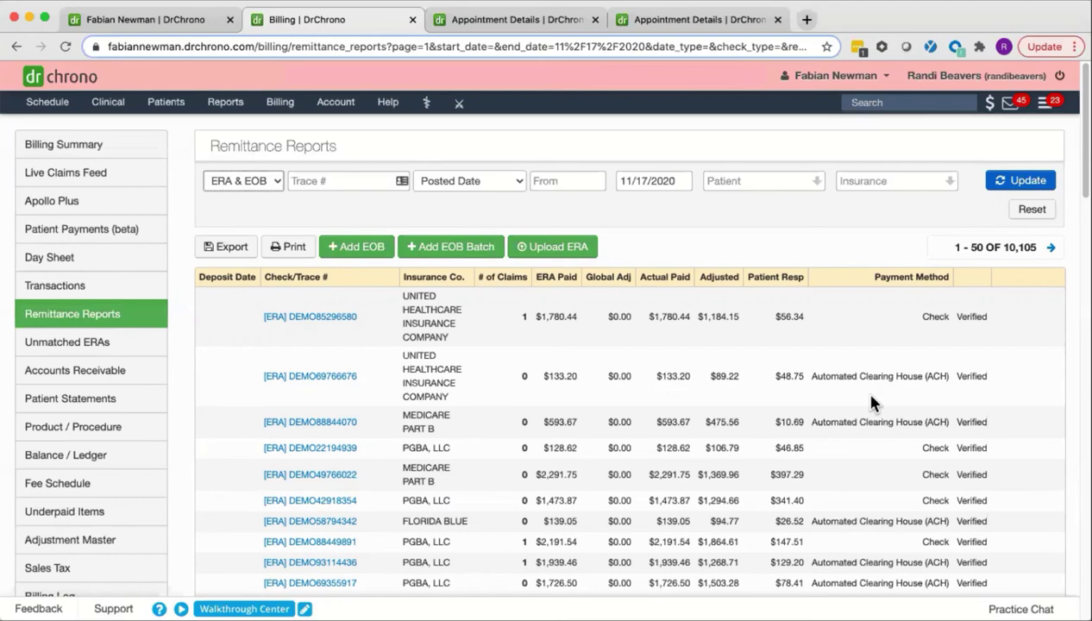
pyautogui.hscroll(-5, 871, 401)
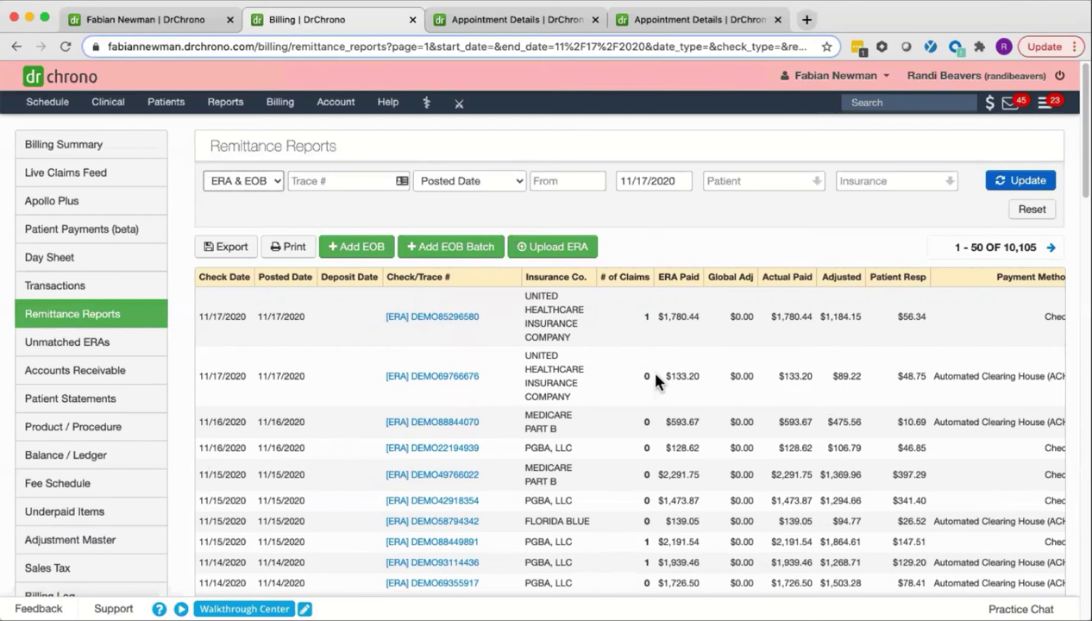
# Step: Open ERA DEMO85296580 from United Healthcare Insurance Company to view its one claim
pyautogui.click(437, 317)
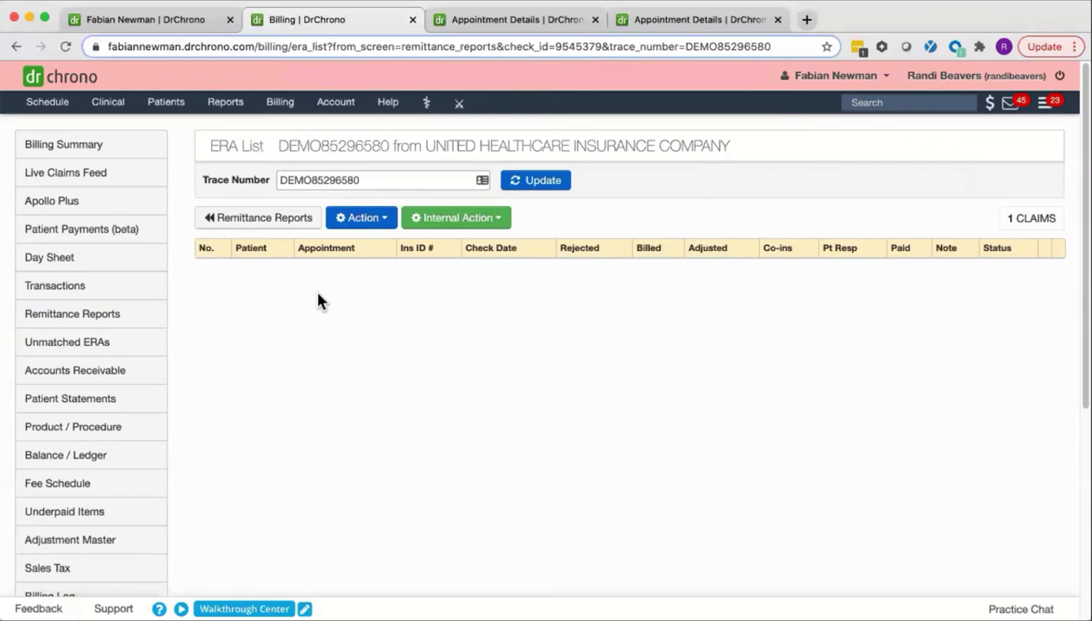
# Step: Go back from the ERA List to the full Remittance Reports list
pyautogui.click(231, 218)
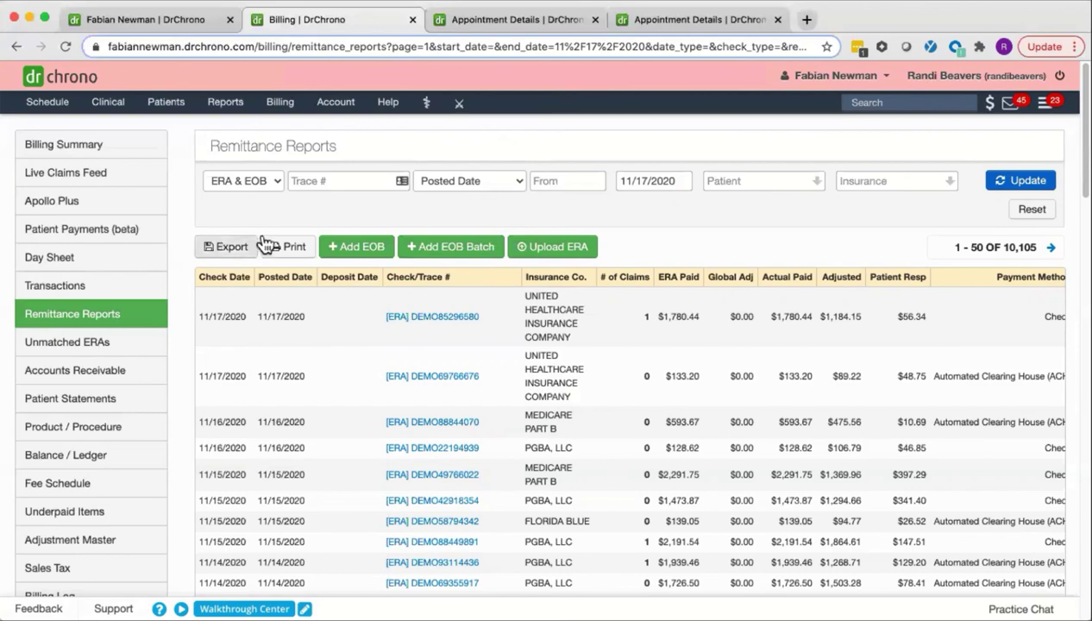
pyautogui.click(356, 250)
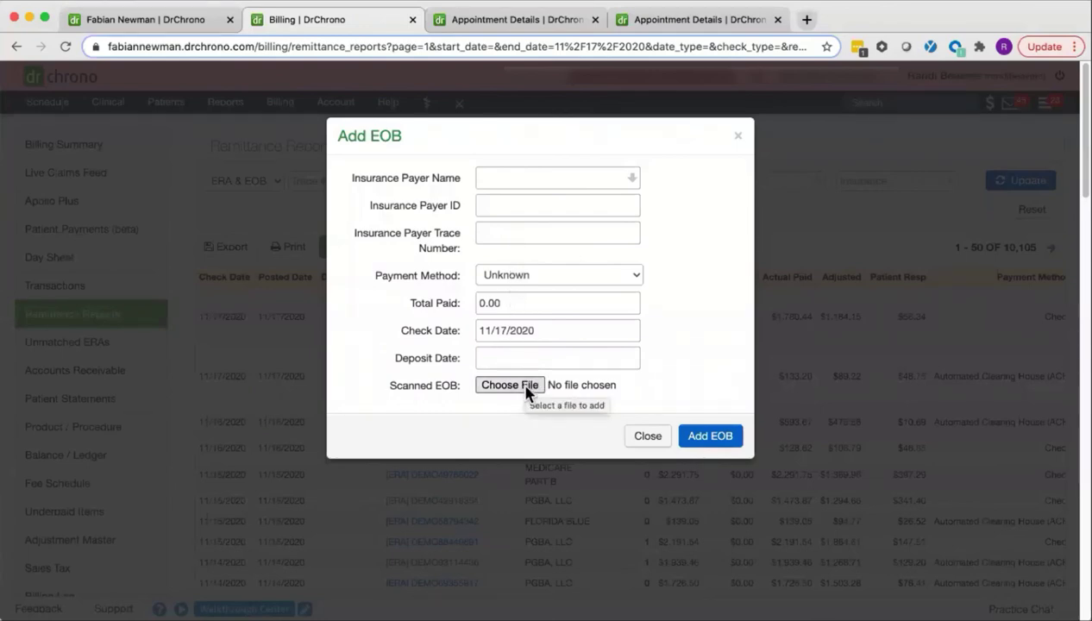
pyautogui.click(647, 437)
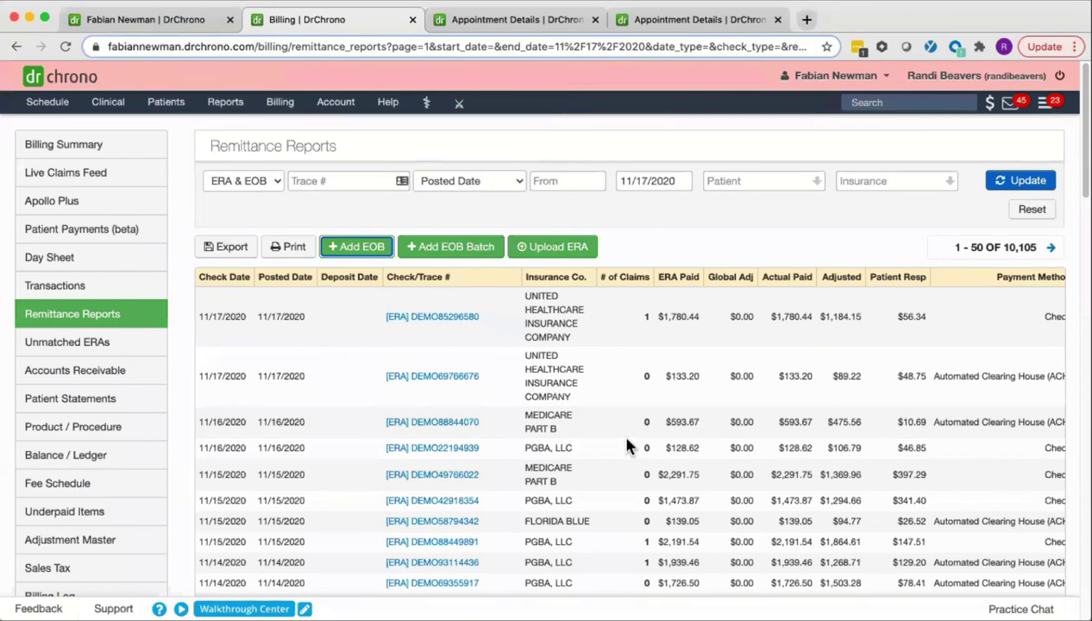